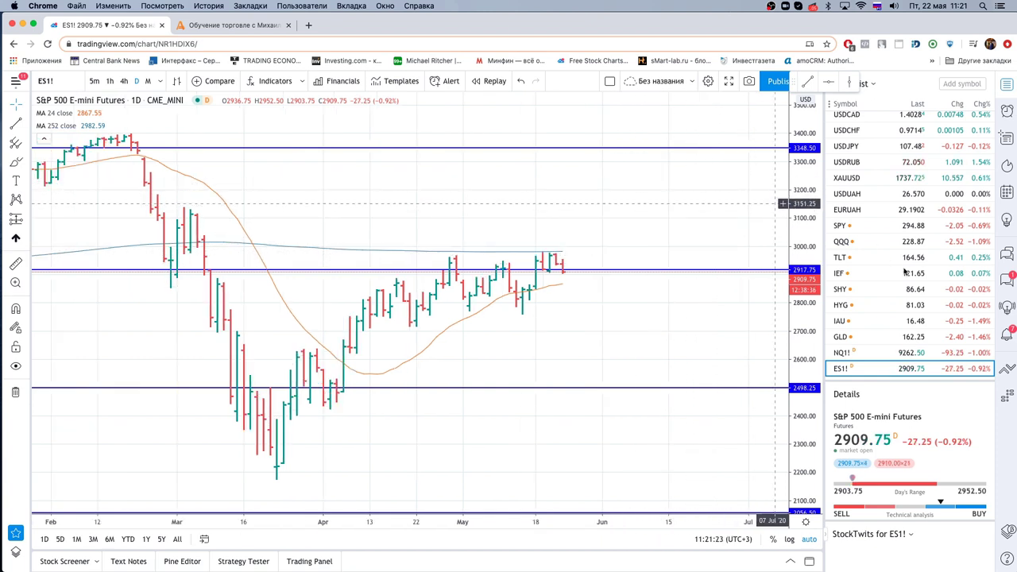
Open the NASDAQ 100 E-mini futures (NQ1!) chart from the watchlist and examine its daily price action.
left_click(865, 351)
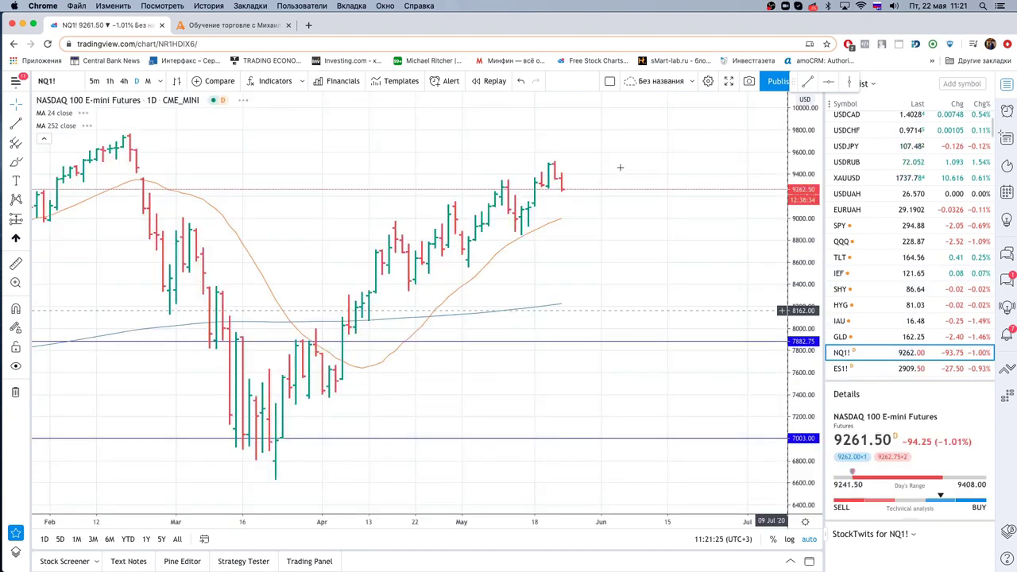
scroll(618, 169, "down", 5)
scroll(654, 193, "up", 3)
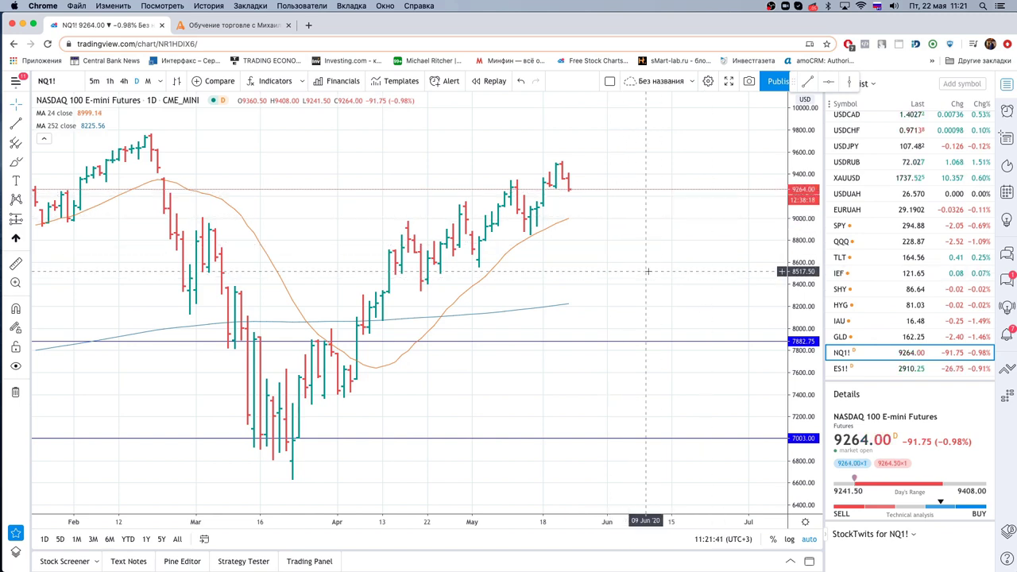
Switch to the Excel macroeconomic calendar workbook, set the currency matrix date on the Обзор рынка sheet to 25.05.2020, and save.
key("ctrl+Left")
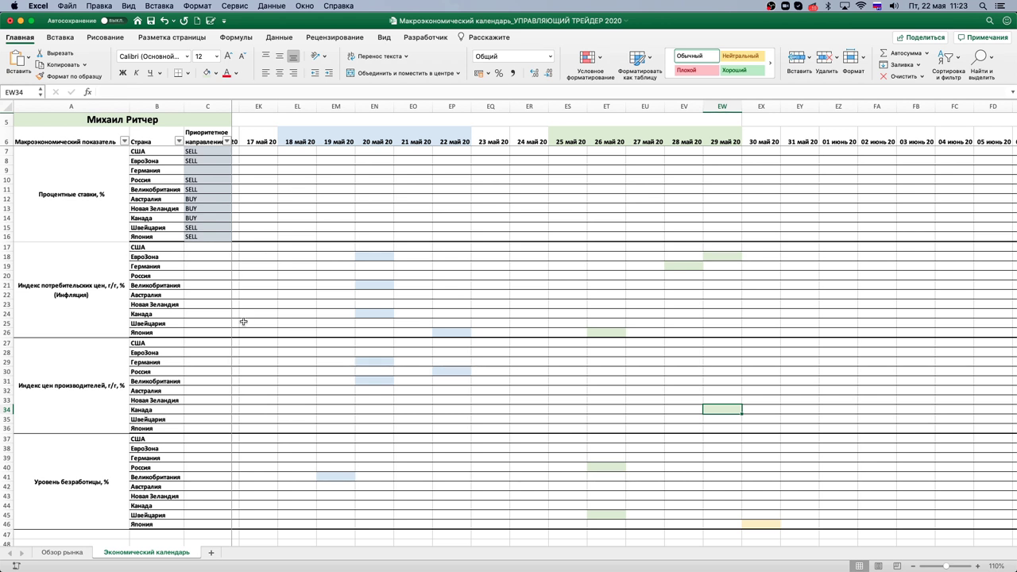
left_click(53, 555)
left_click(175, 131)
left_click(106, 92)
key("BackSpace")
key("BackSpace")
type("2")
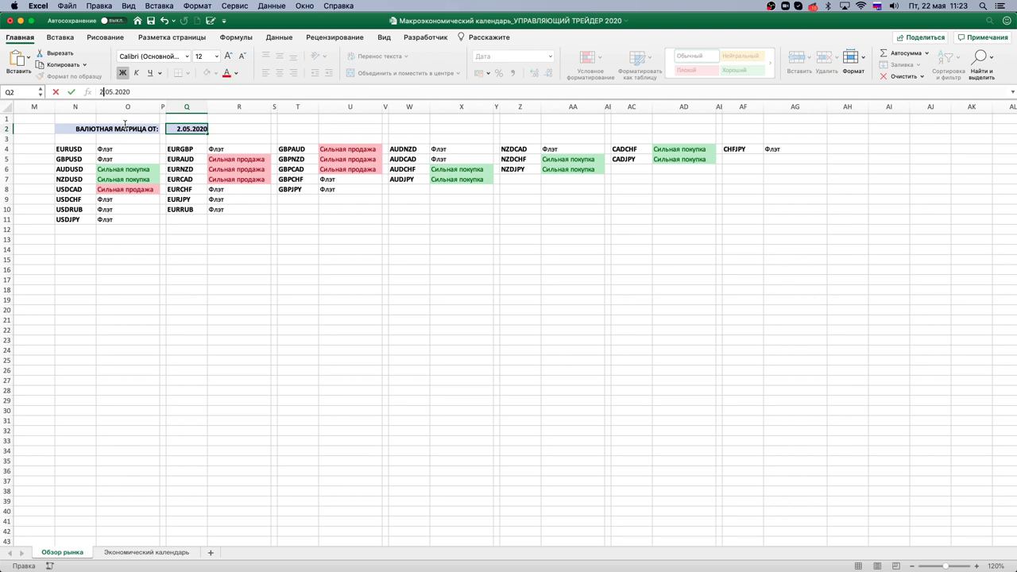
type("5")
key("Return")
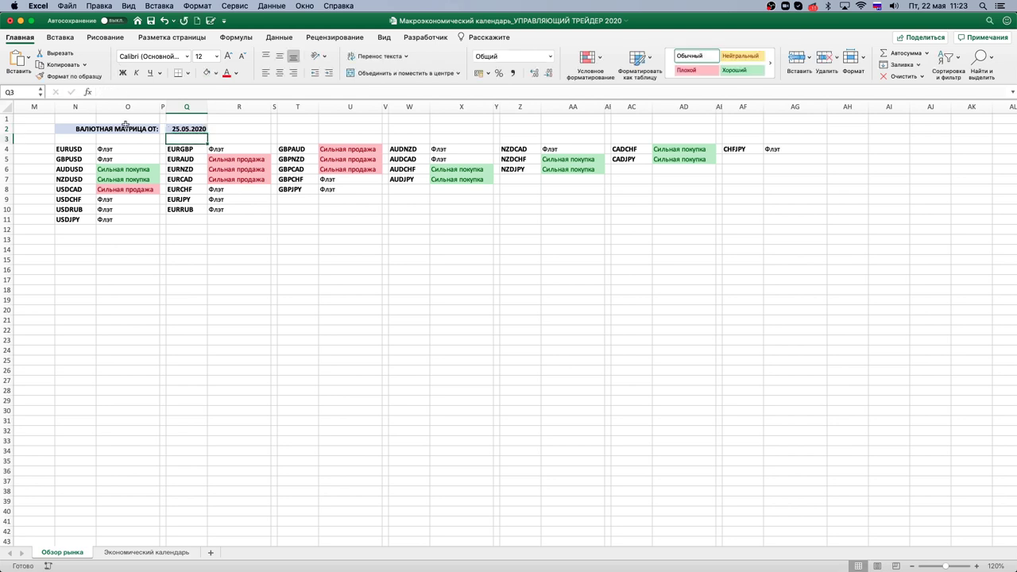
left_click(440, 258)
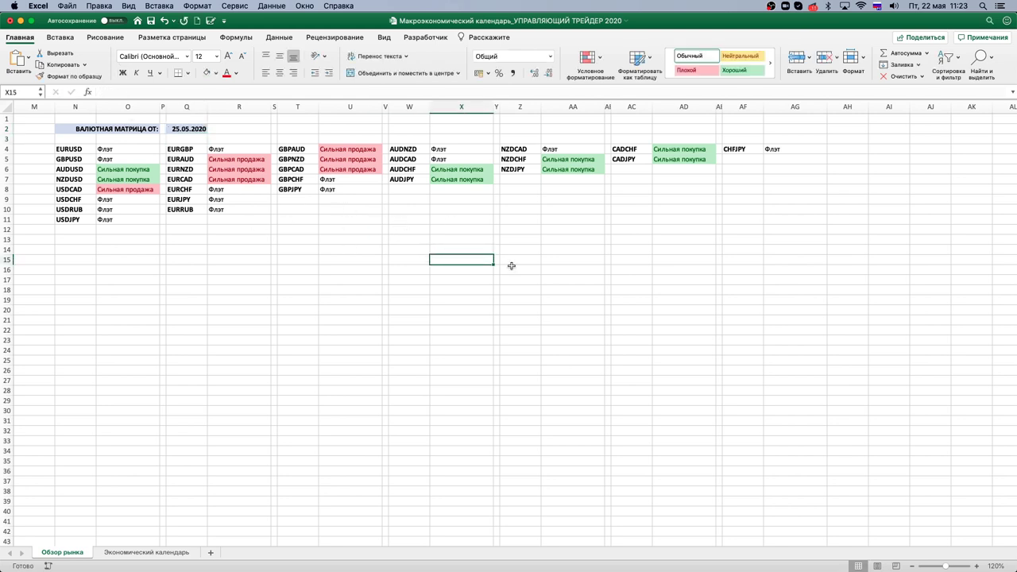
key("super+s")
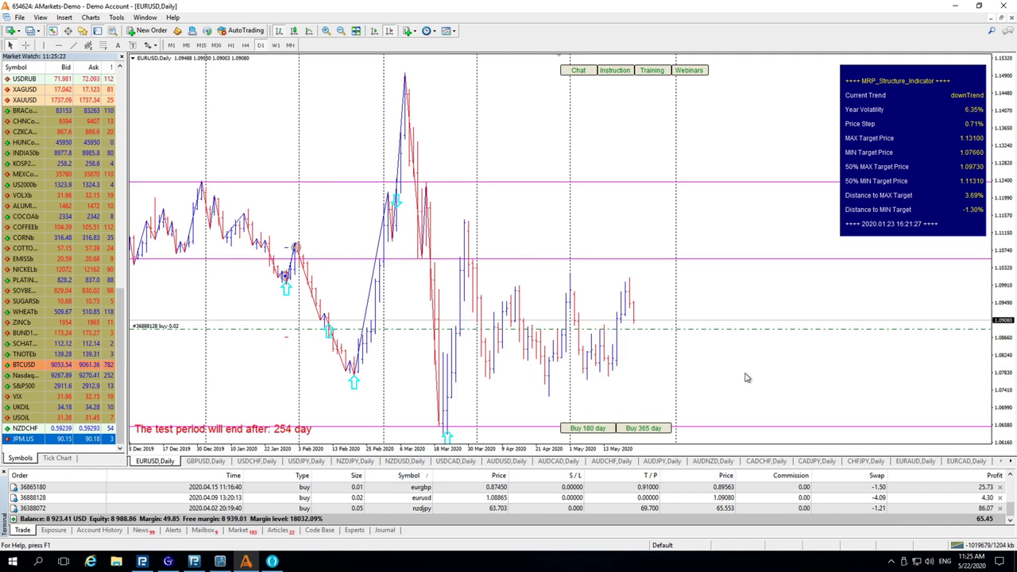
Examine the most recent bars of the EURUSD daily chart in MetaTrader, checking price levels with the crosshair.
scroll(758, 378, "down", 3)
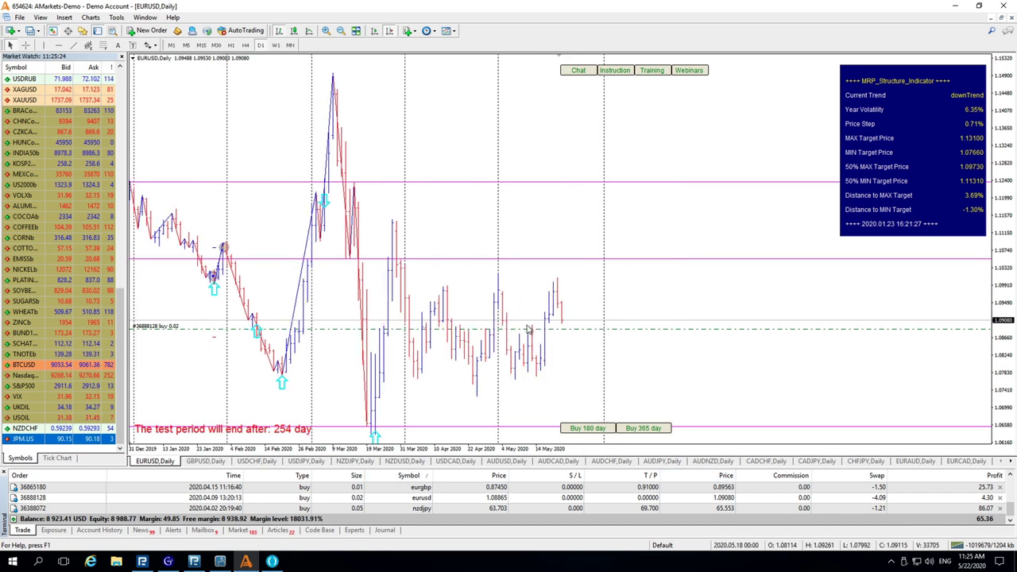
middle_click(575, 302)
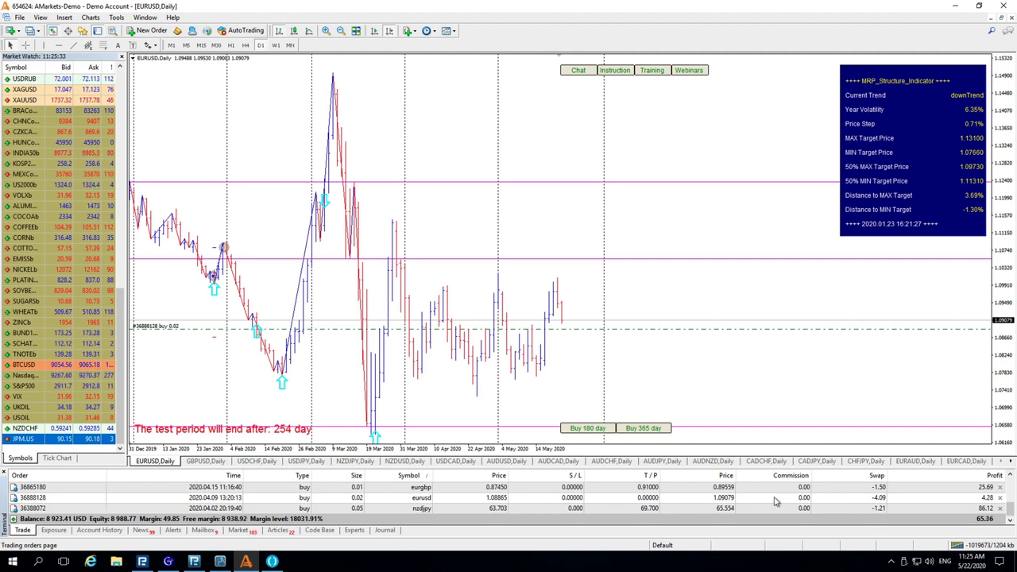
scroll(622, 365, "up", 1)
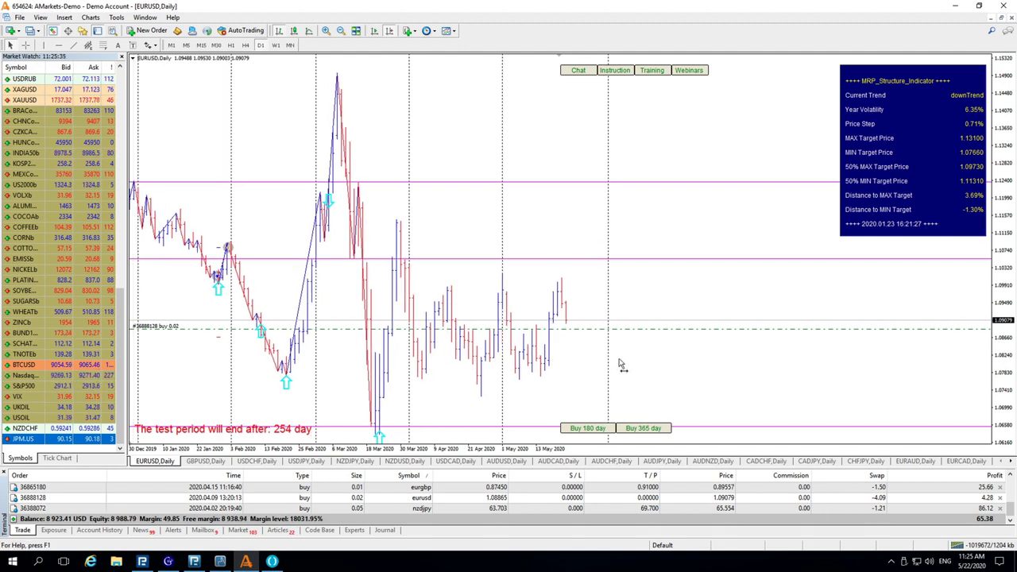
scroll(619, 364, "up", 2)
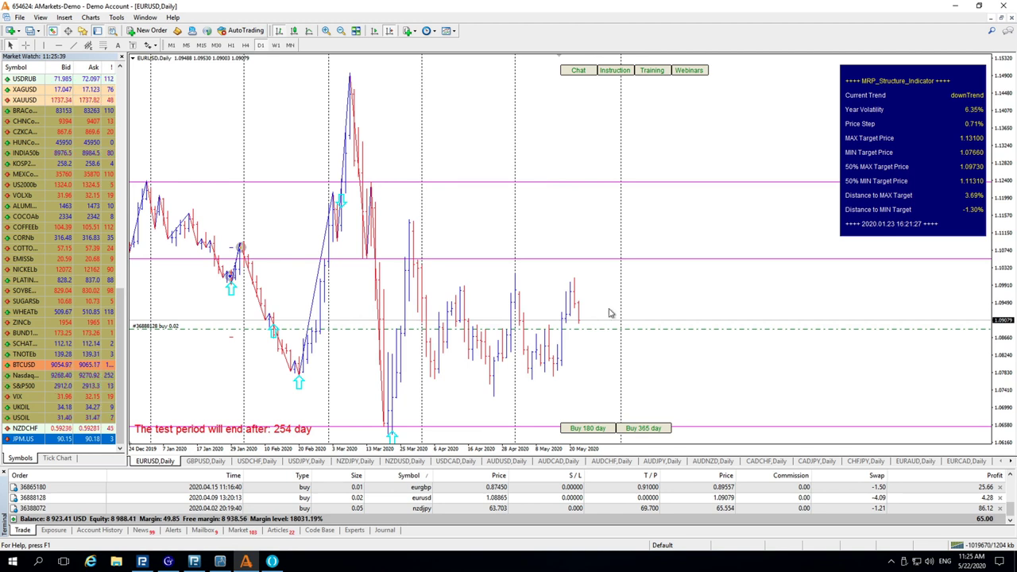
middle_click(587, 290)
middle_click(588, 289)
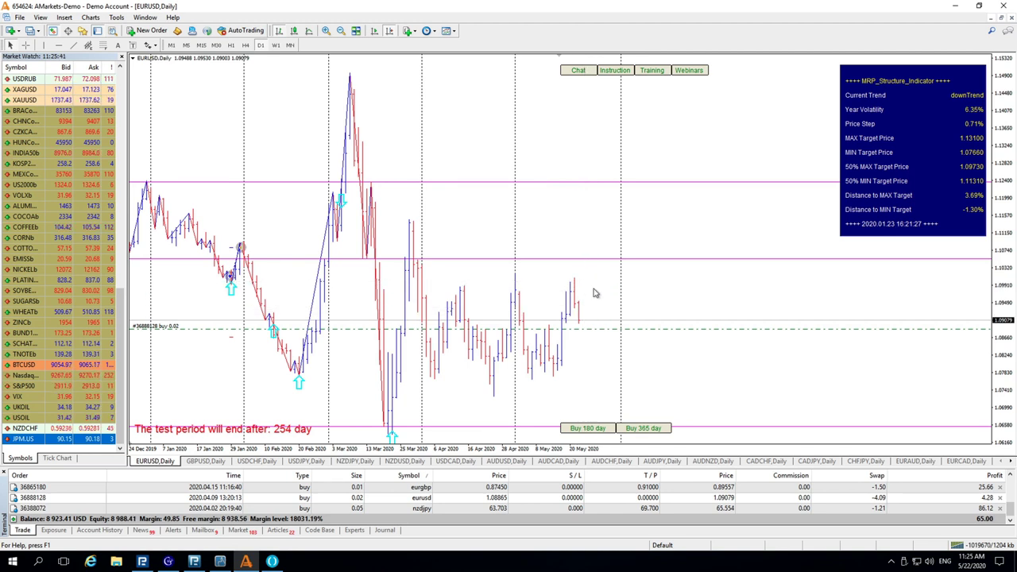
Show the closed 0.03-lot EURUSD buy trade from the account history on the EURUSD daily chart.
left_click(99, 530)
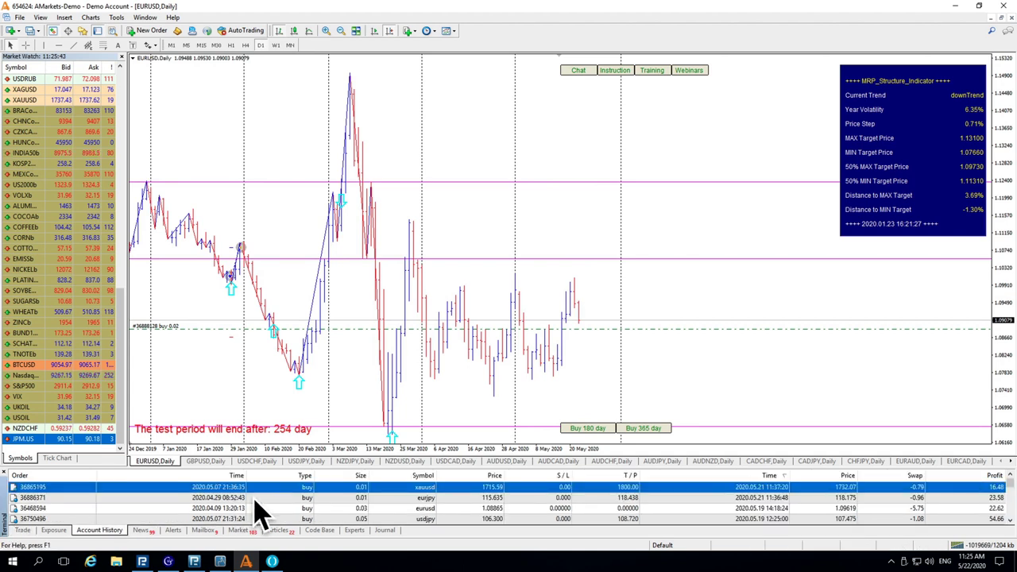
left_click_drag(421, 508, 586, 364)
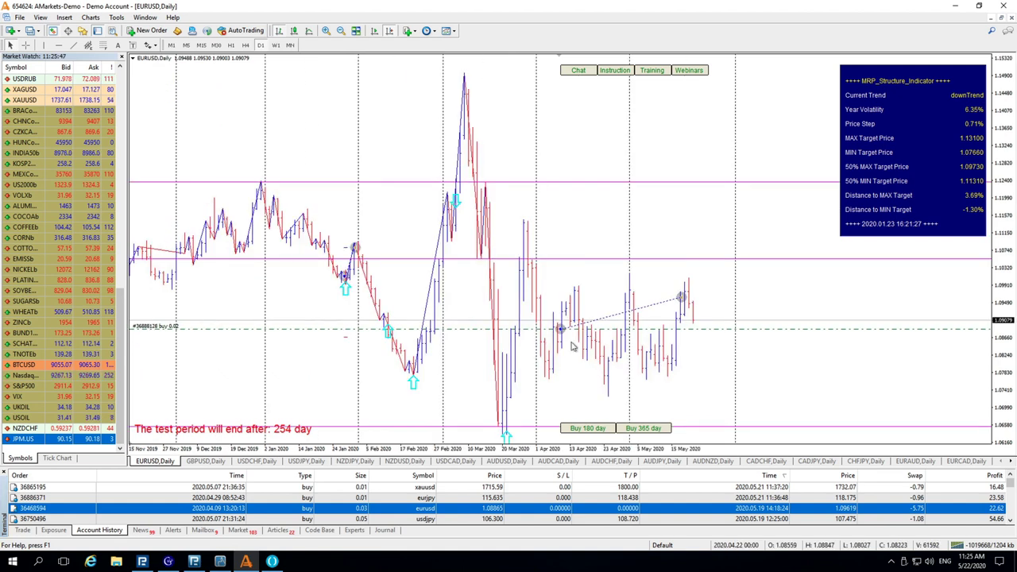
middle_click(708, 294)
scroll(688, 307, "down", 5)
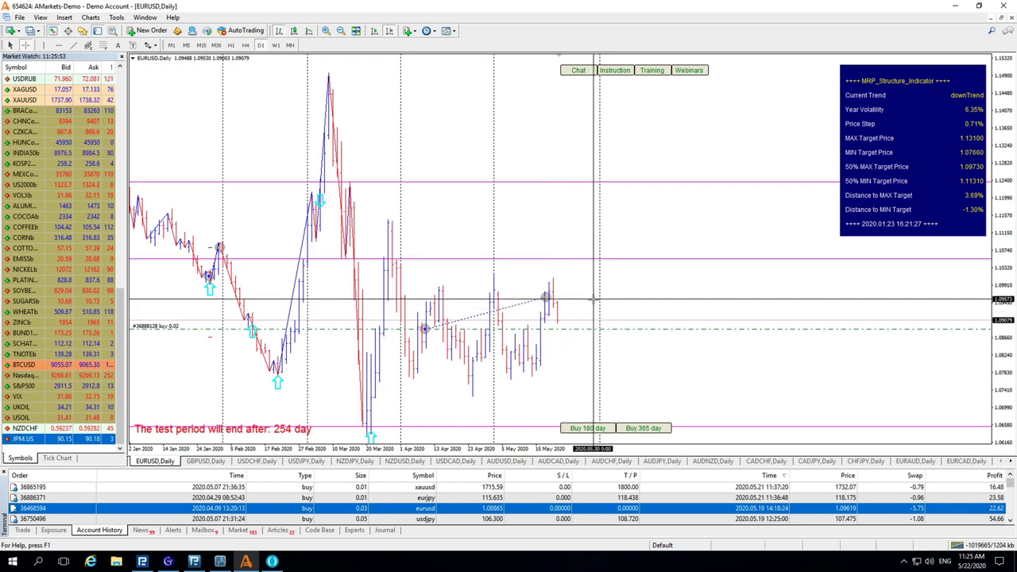
scroll(603, 318, "up", 3)
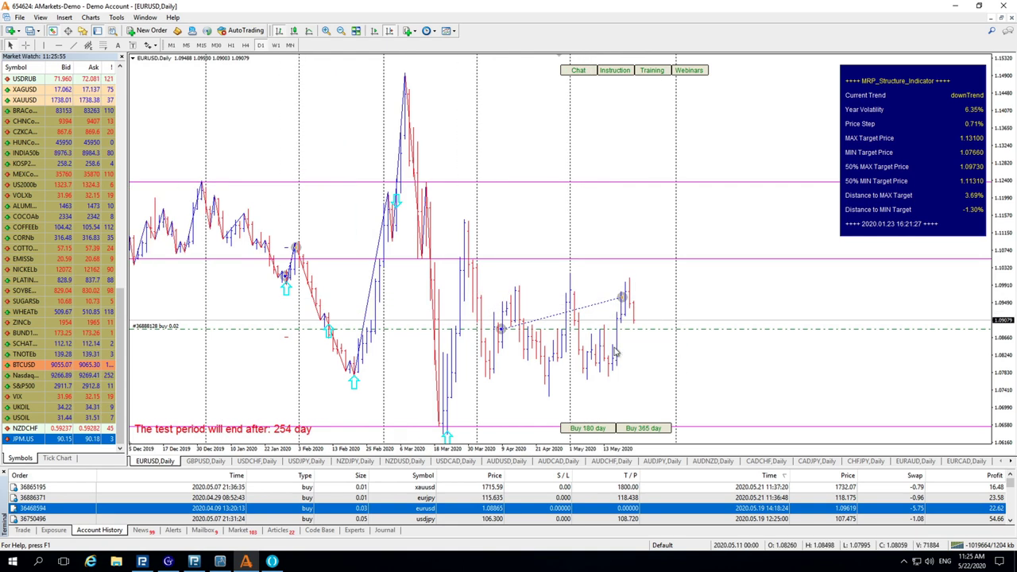
Inspect the EURUSD bars around the closed trade's exit with the crosshair, measuring from the exit to the latest bar.
scroll(635, 334, "down", 2)
middle_click(662, 296)
middle_click(673, 260)
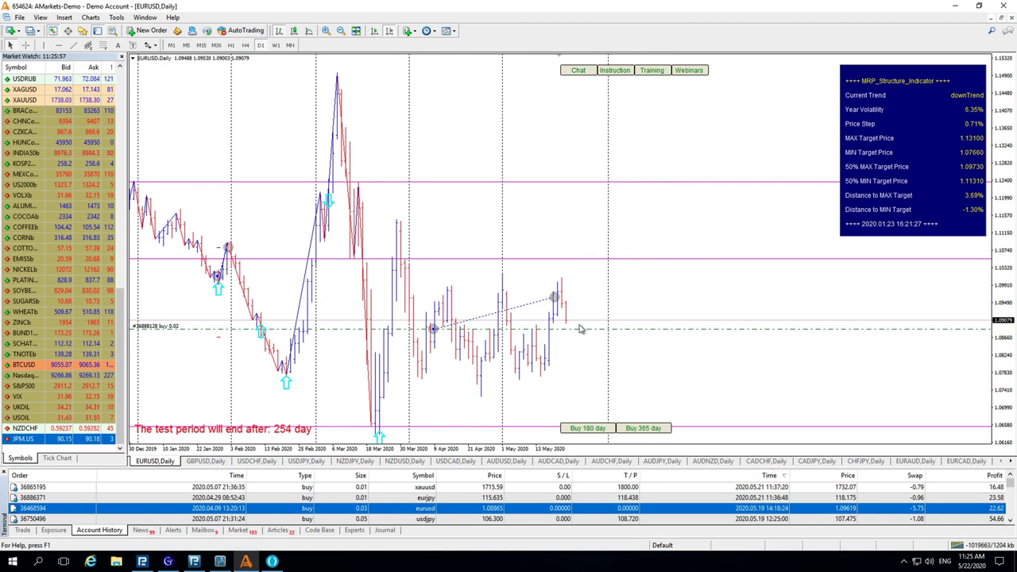
middle_click(570, 296)
left_click_drag(556, 296, 567, 302)
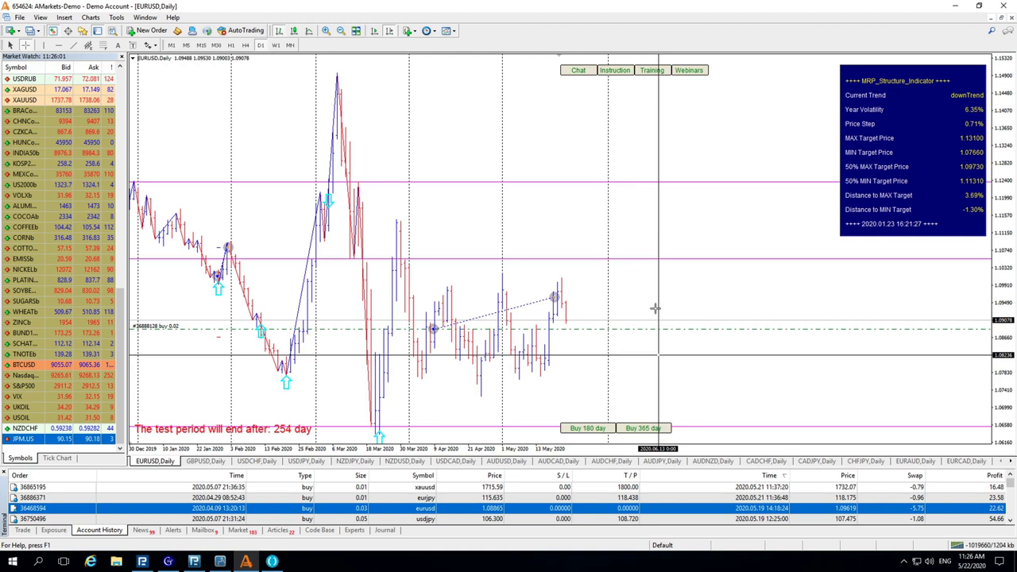
middle_click(727, 227)
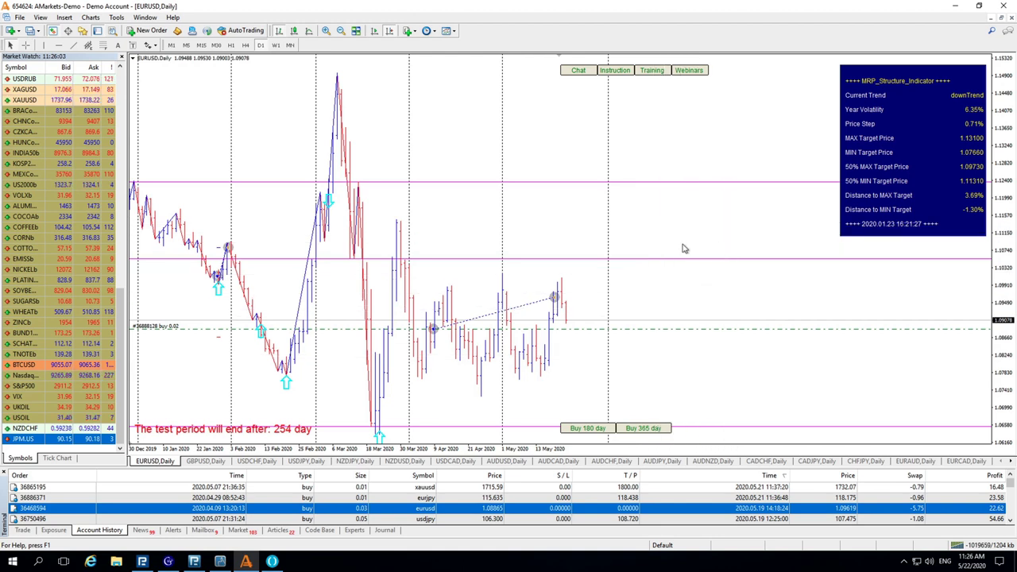
middle_click(597, 295)
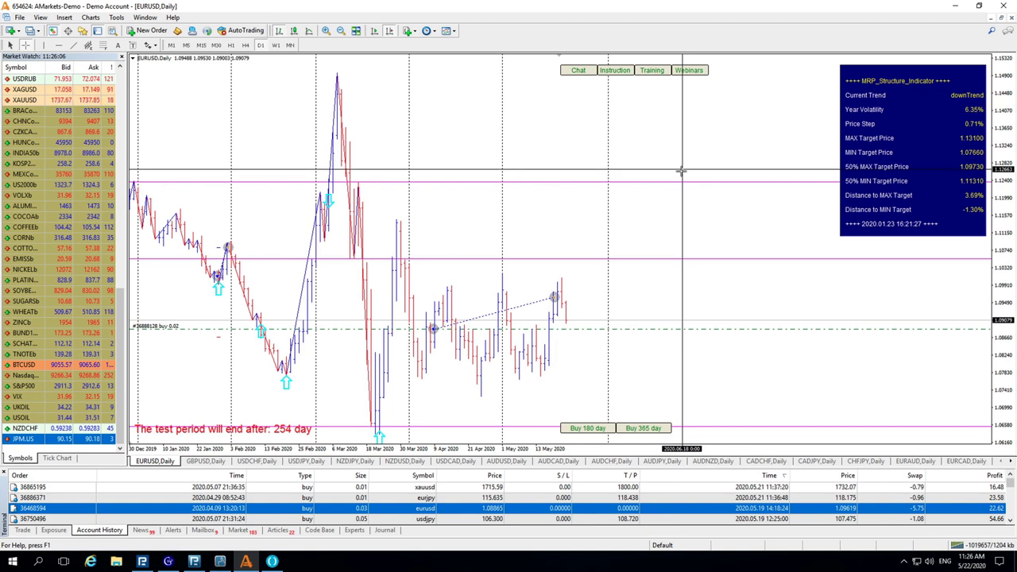
Switch to the GBPUSD daily chart and examine its latest bars with the crosshair.
left_click(224, 463)
middle_click(653, 300)
middle_click(618, 294)
middle_click(602, 305)
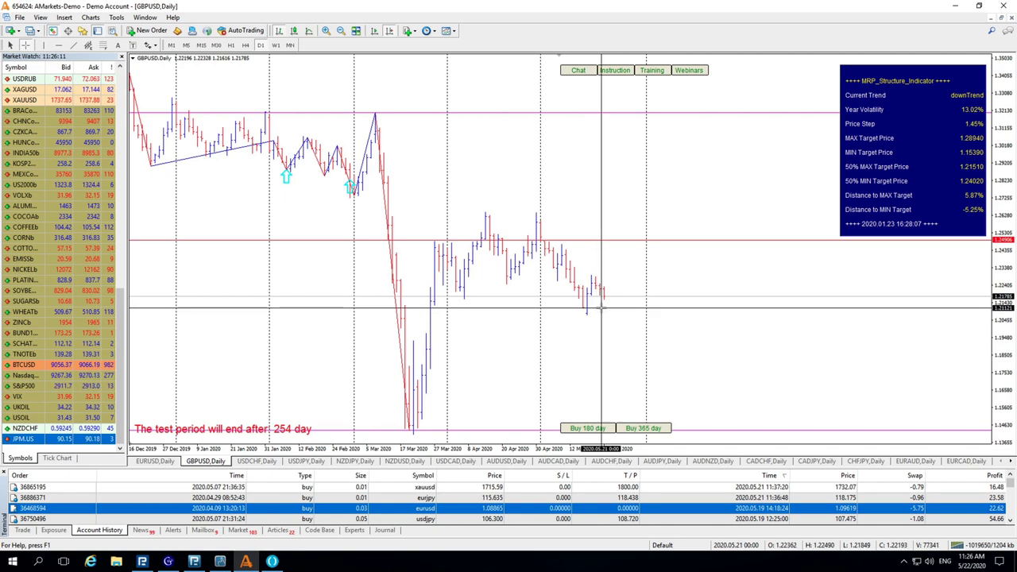
middle_click(603, 305)
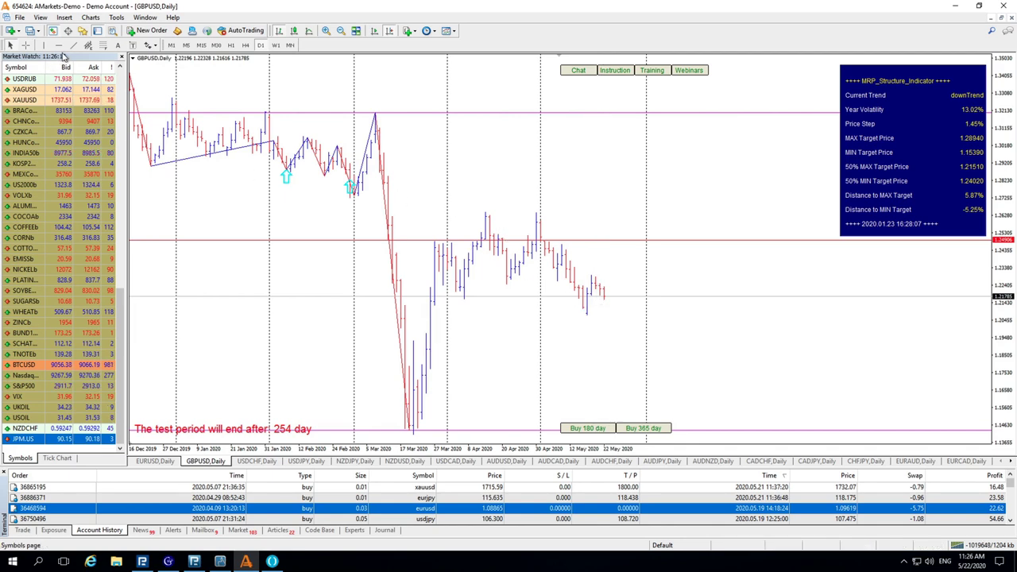
Open the Windows Settings window.
key("super+i")
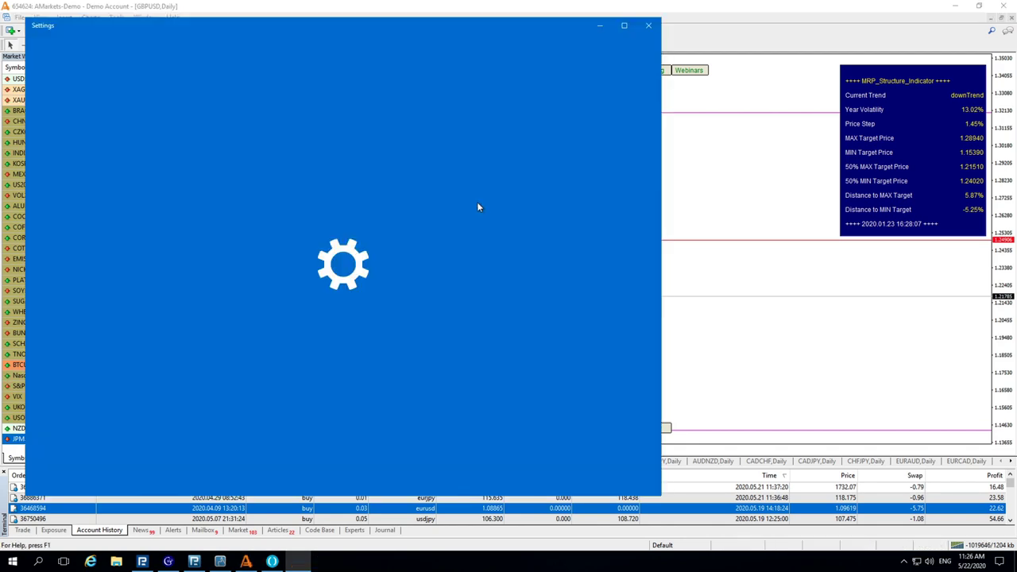